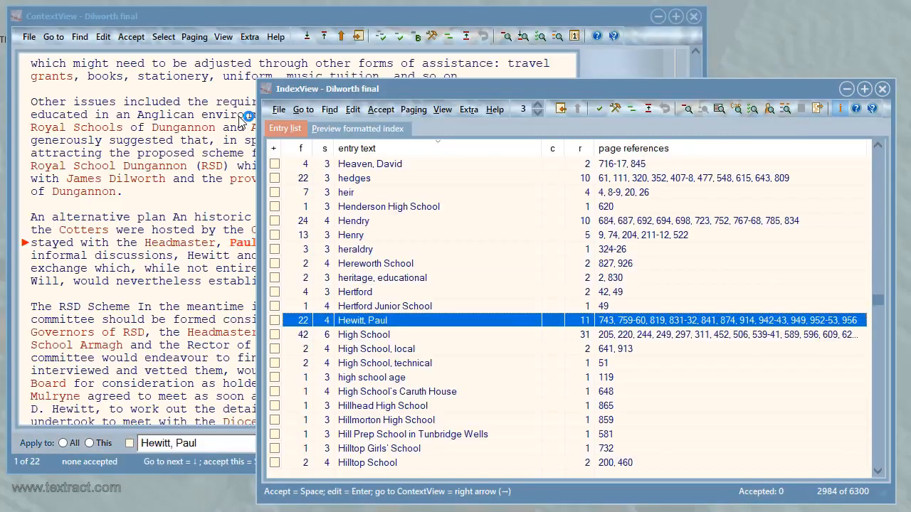
Show only person names in the entry list and accept the seven full-name entries that share the selected entry's surname
left_click(438, 109)
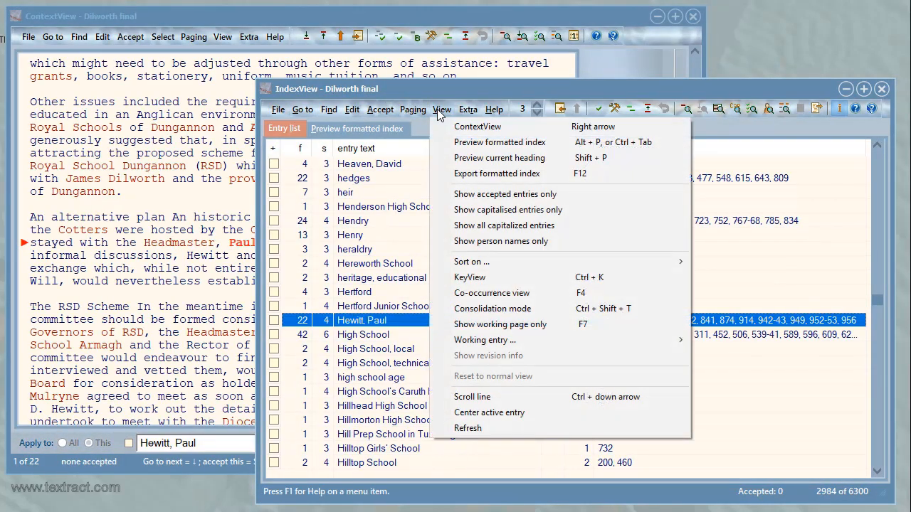
left_click(487, 241)
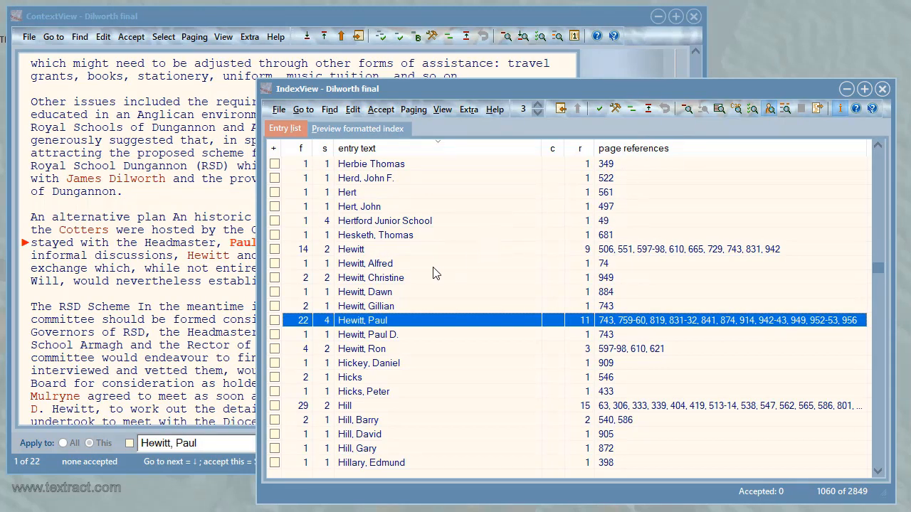
left_click(416, 264)
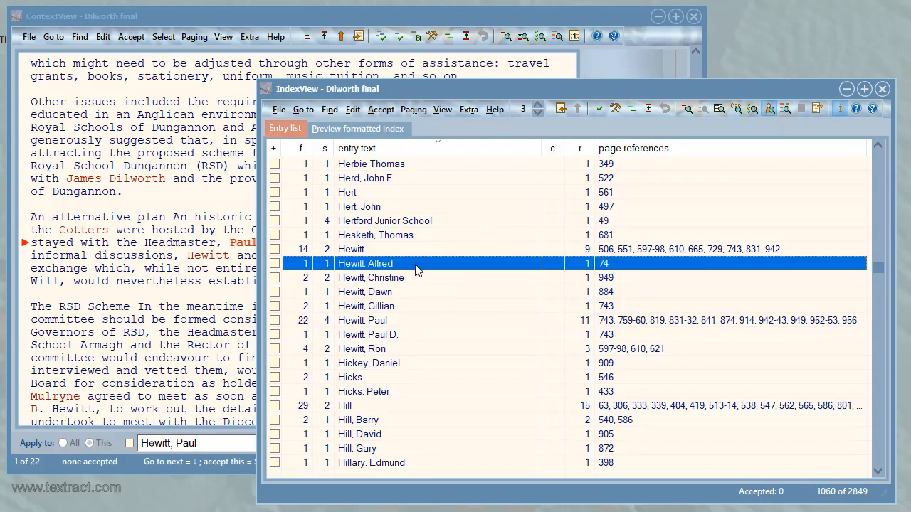
key("space")
key("Down")
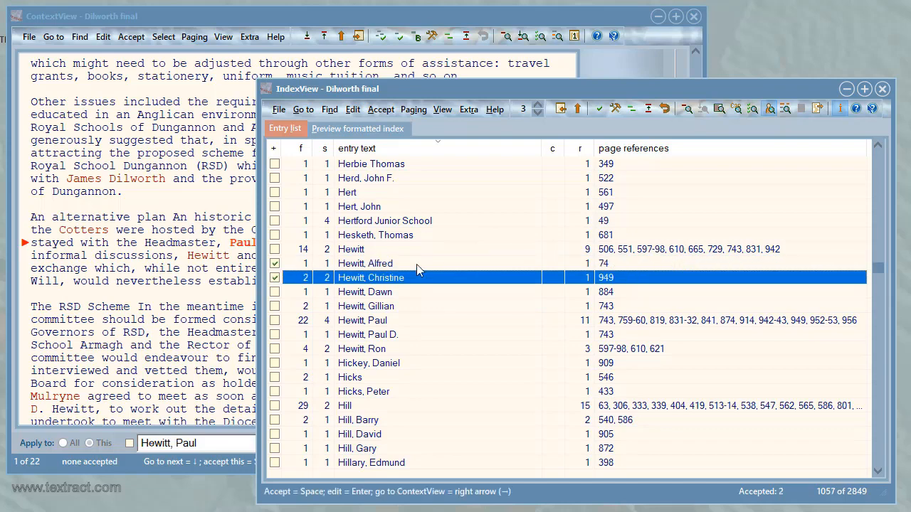
key("space")
key("space")
key("space")
key("space")
key("space")
key("space")
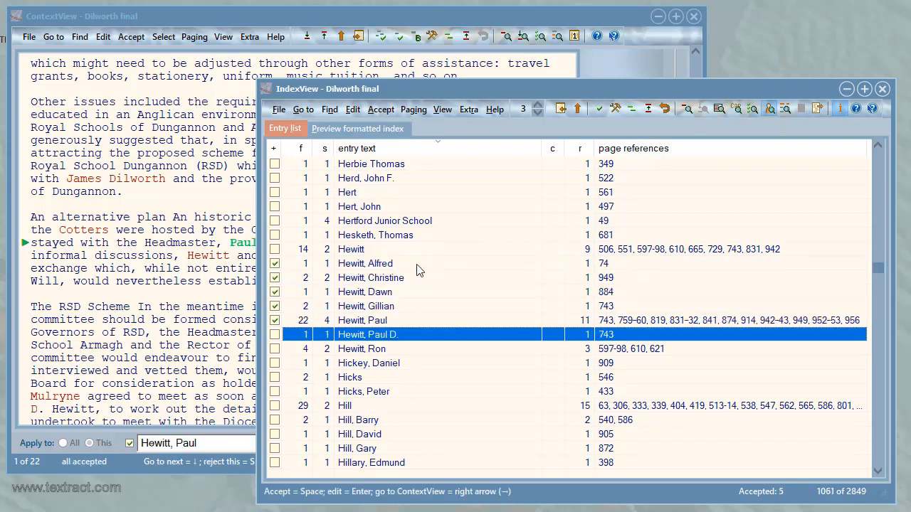
Preview the formatted index and merge the headmaster's entry into the duplicate that includes his middle initial
left_click(367, 129)
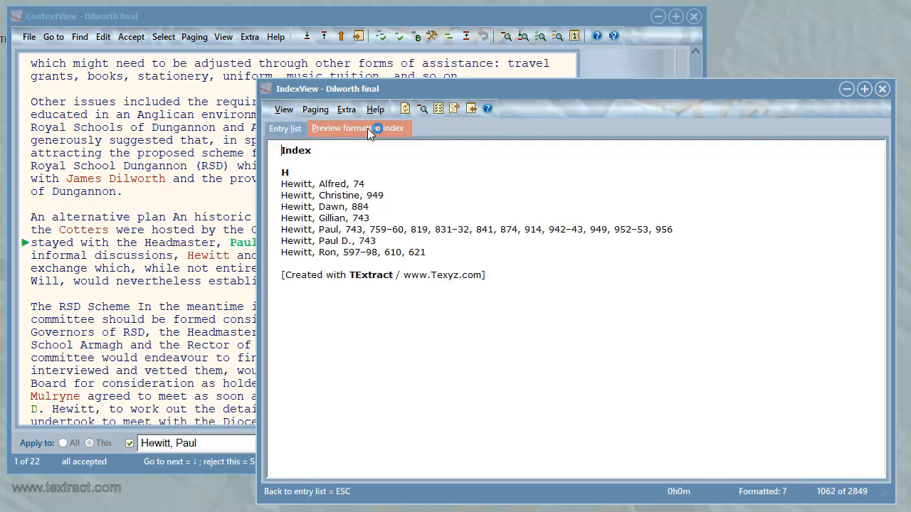
left_click(284, 131)
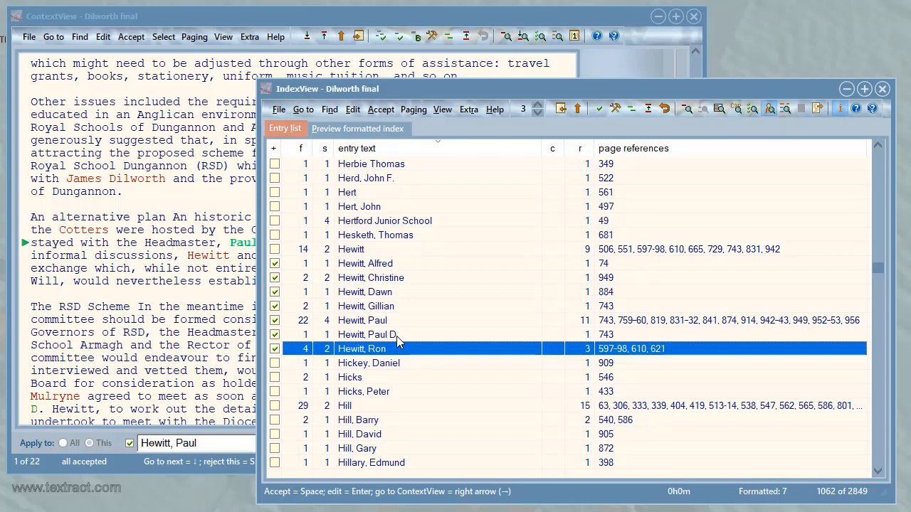
left_click_drag(409, 322, 399, 334)
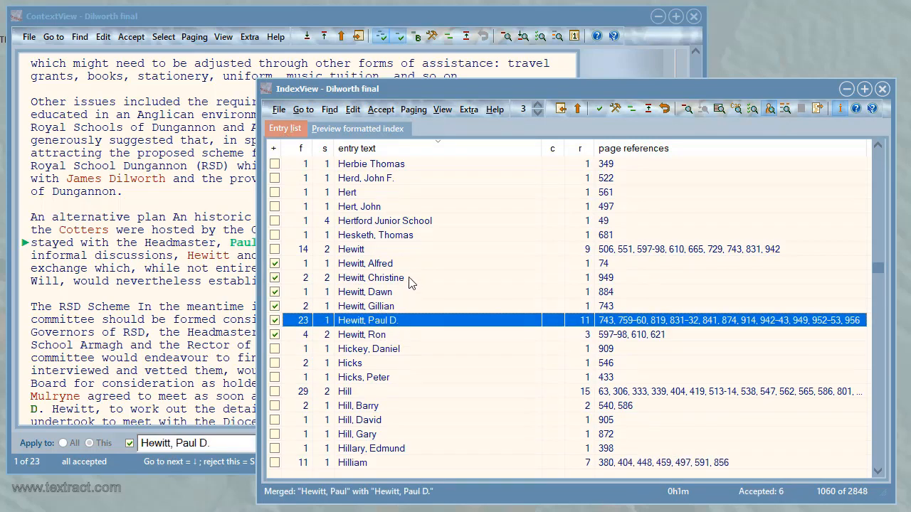
Inspect the surname-only entry in context and make the initials preceding the surname a subheading for its page 506 occurrence only
left_click(424, 256)
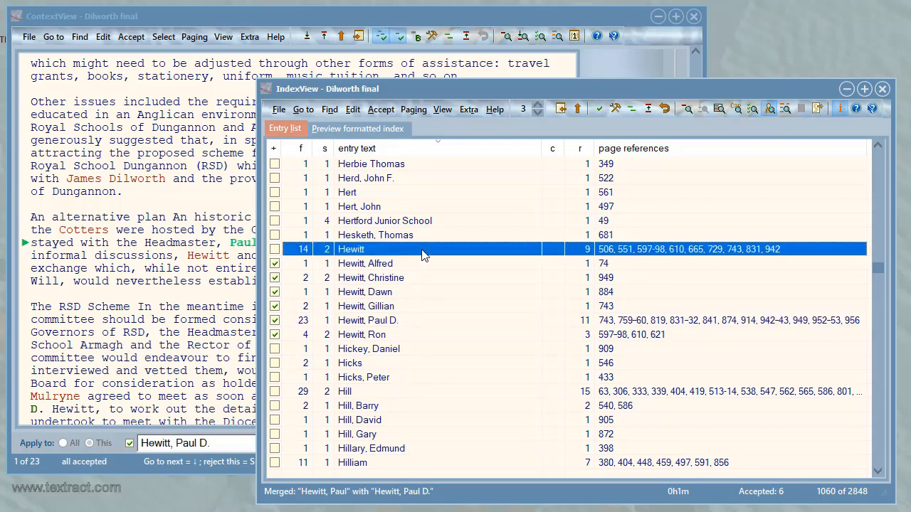
double_click(424, 256)
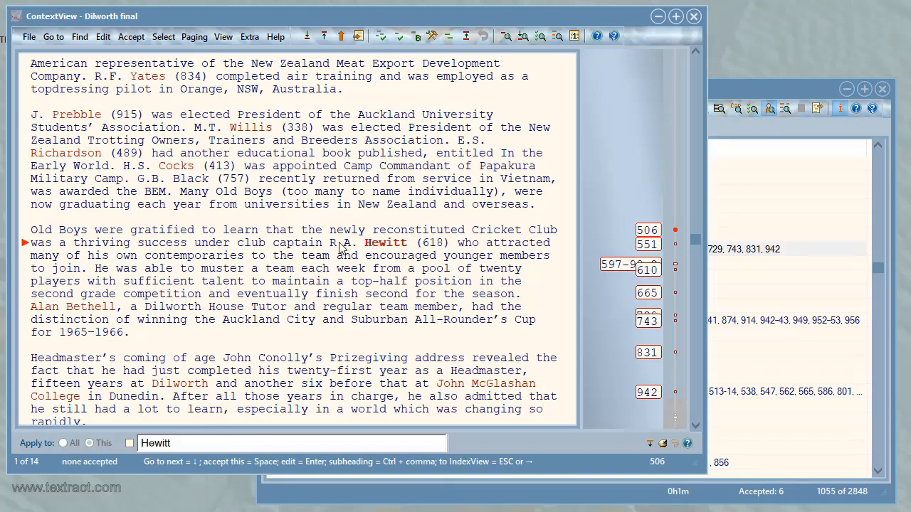
left_click_drag(329, 244, 354, 246)
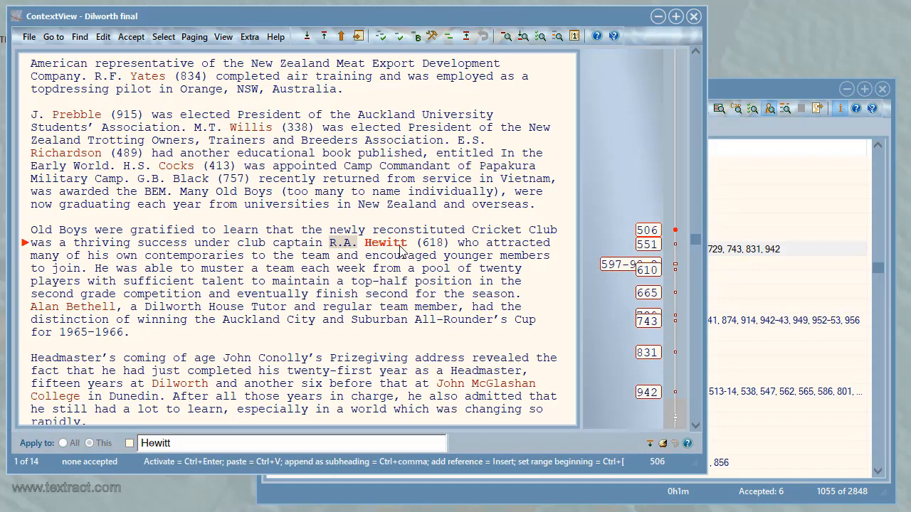
left_click(104, 37)
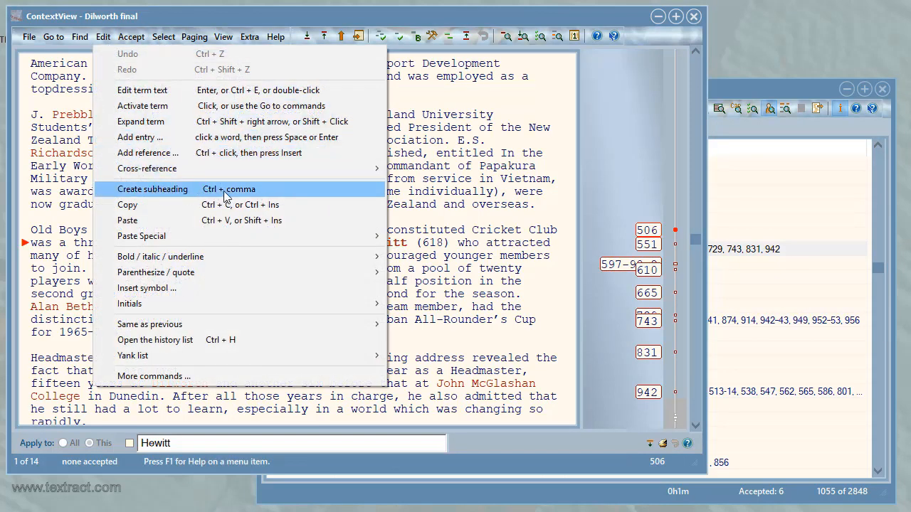
left_click(152, 189)
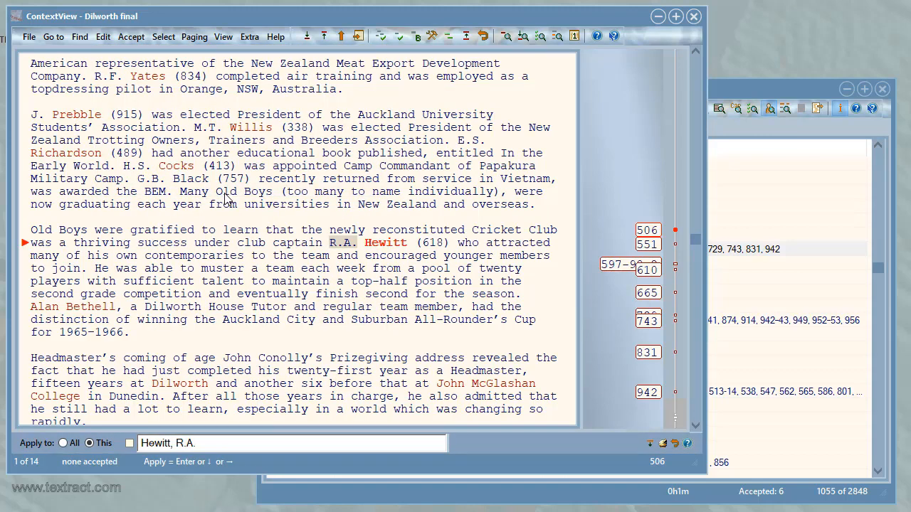
key("Return")
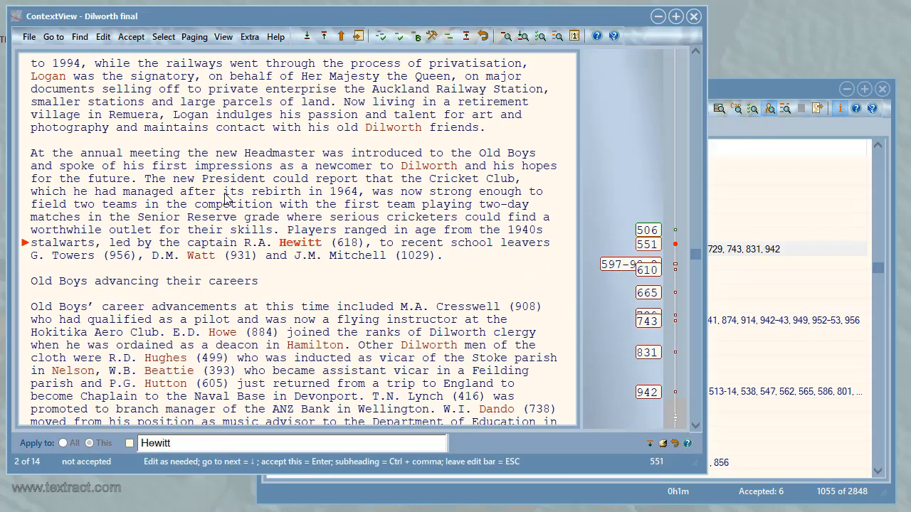
Apply the same heading and initials as the previous entry to the surname occurrences on pages 551 and 597
left_click(103, 36)
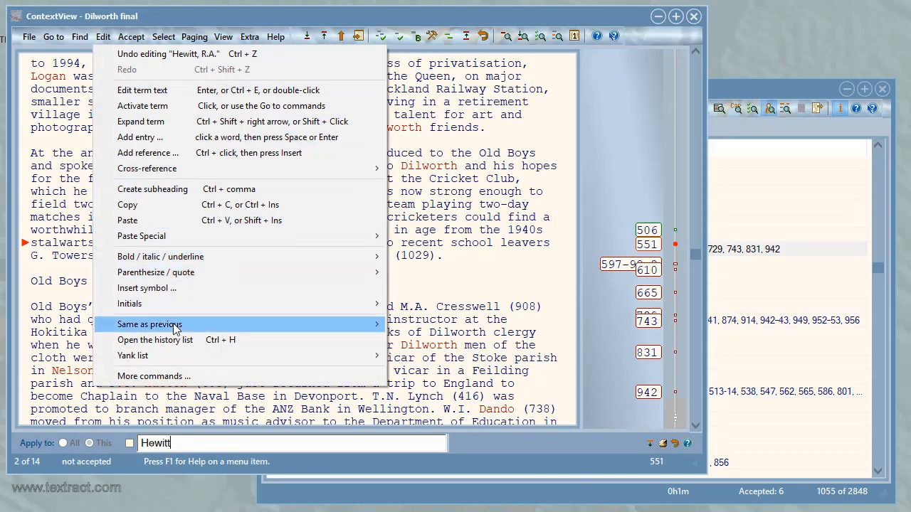
mouse_move(259, 325)
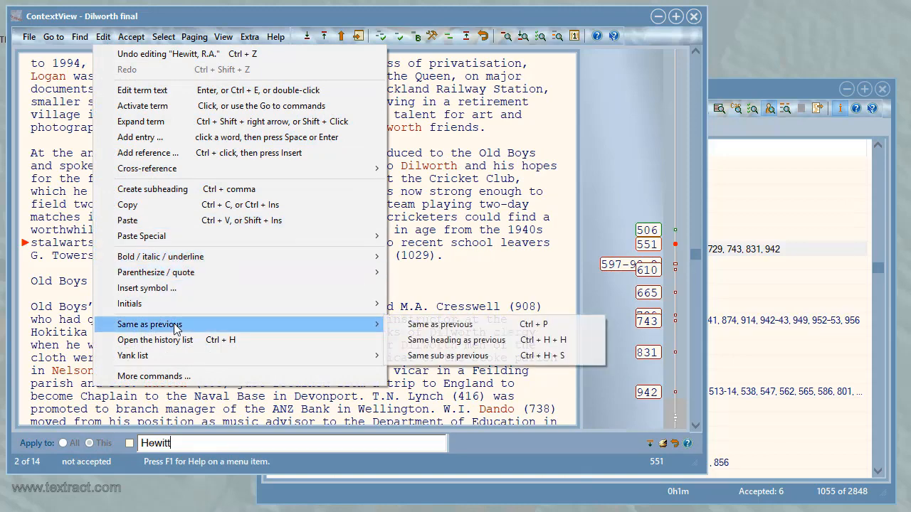
left_click(523, 334)
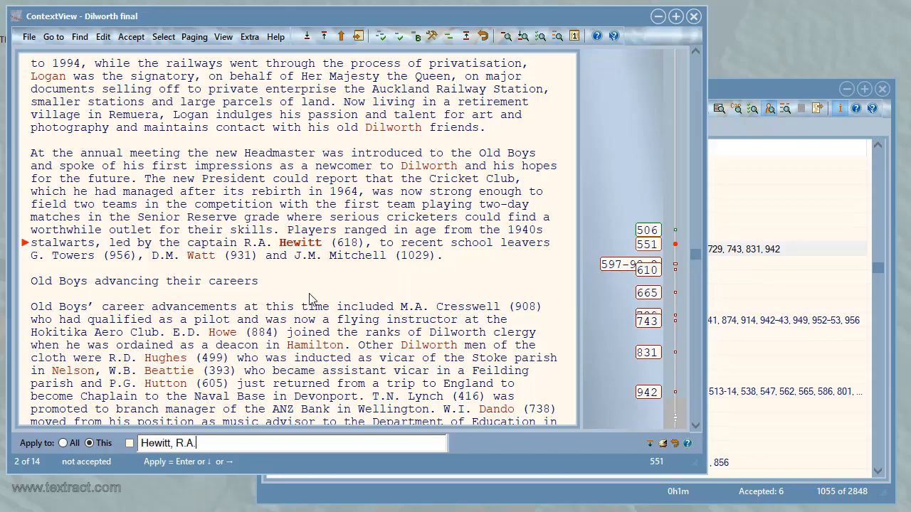
key("Return")
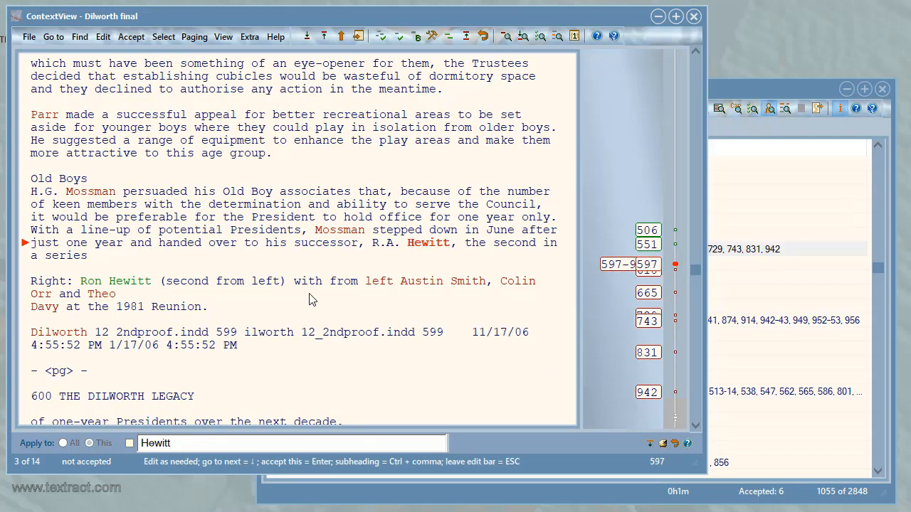
type(", R.A.")
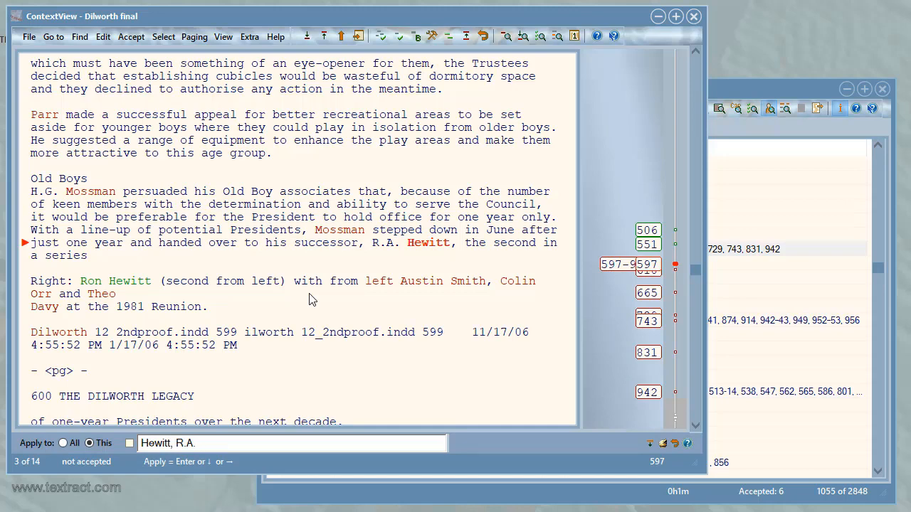
key("Return")
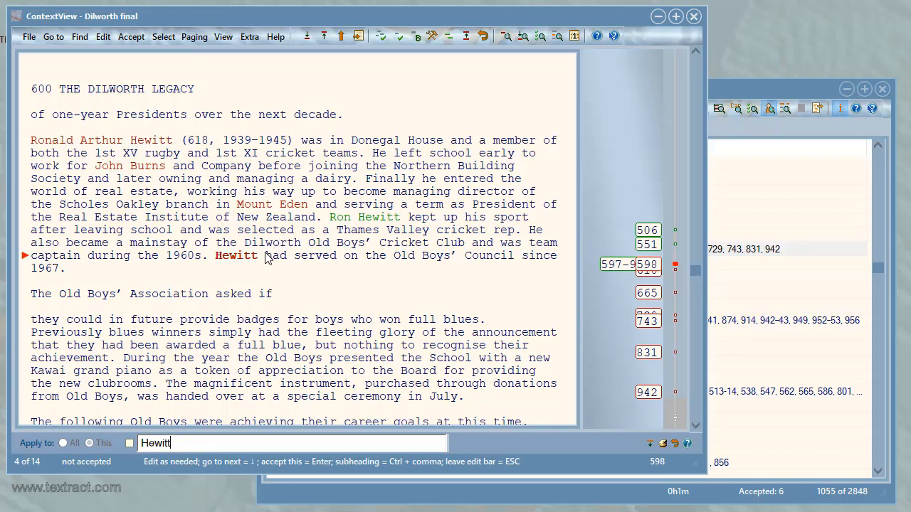
Reuse the surname-with-initials entry for the occurrences on pages 598, 610, 665 and 729, applying it to each one individually
type(", R.A.")
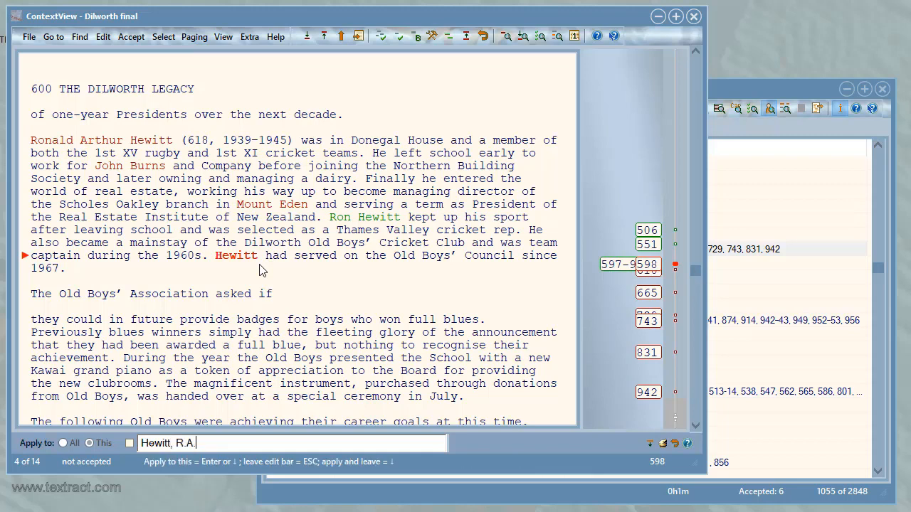
key("Return")
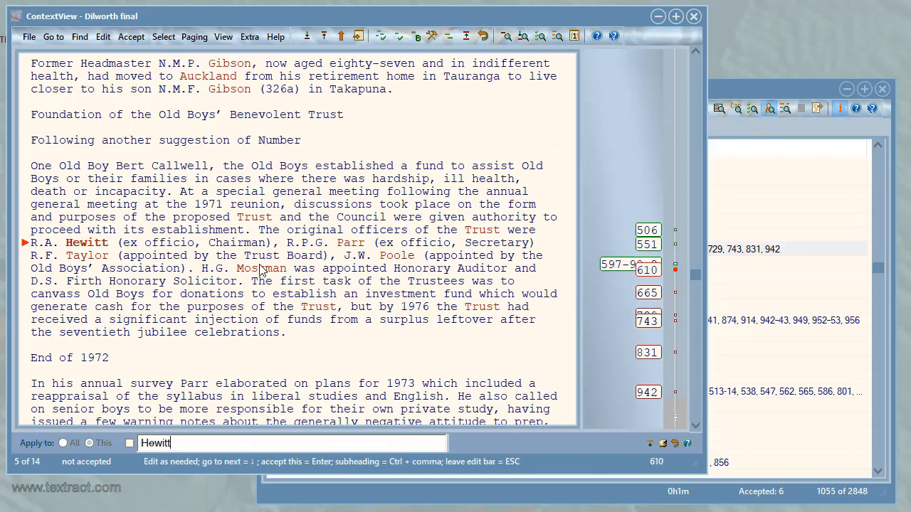
type(", R.A.")
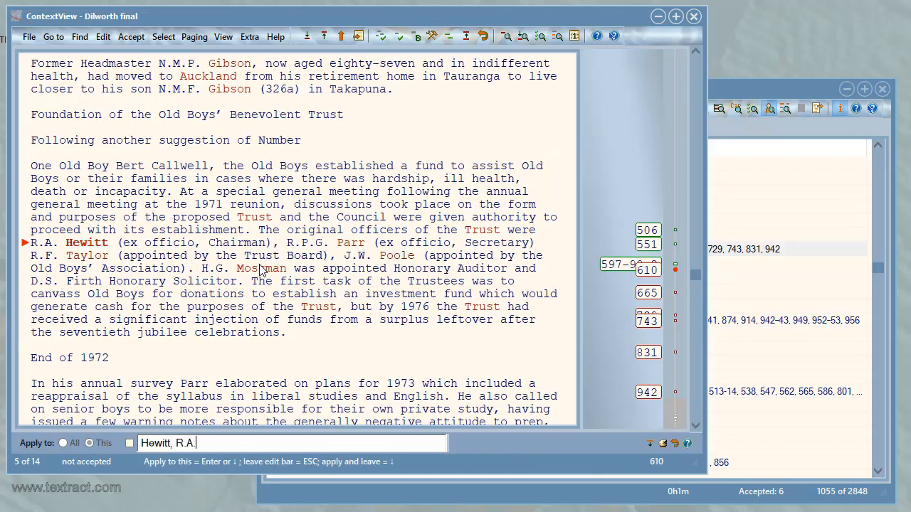
key("Return")
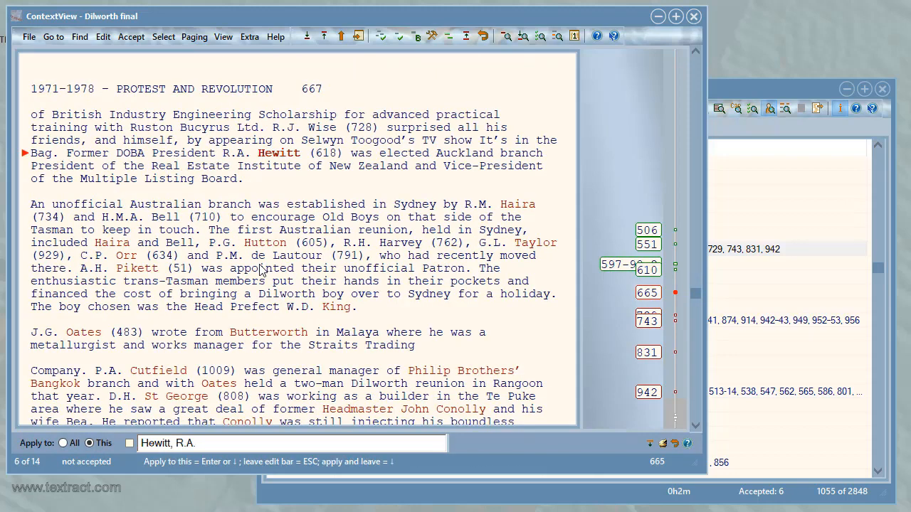
key("Return")
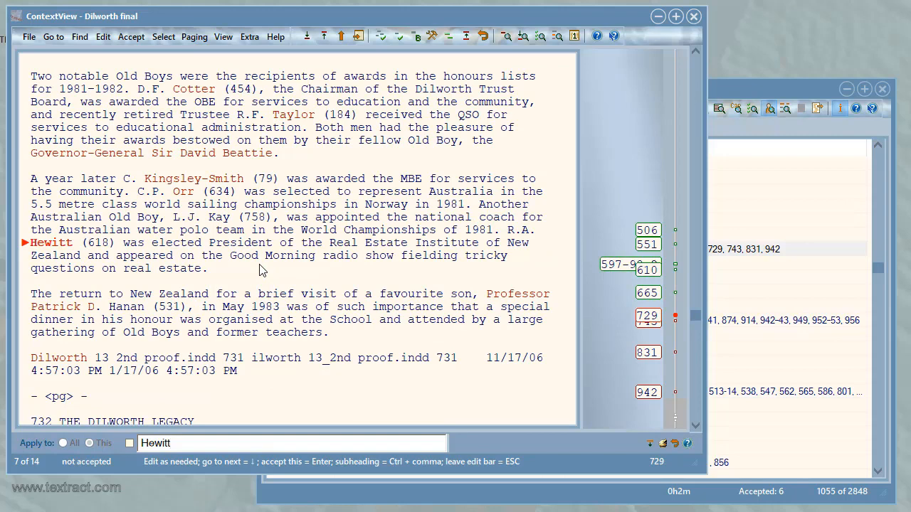
type(", R.A.")
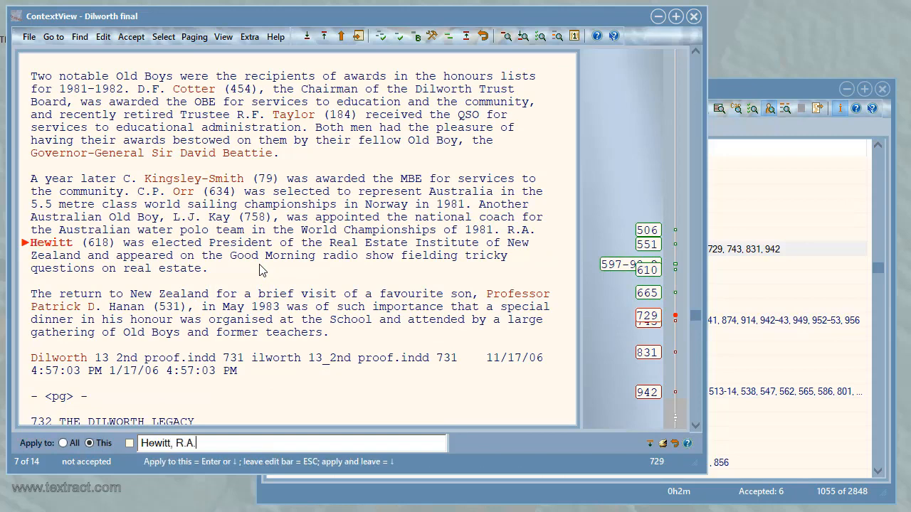
key("Return")
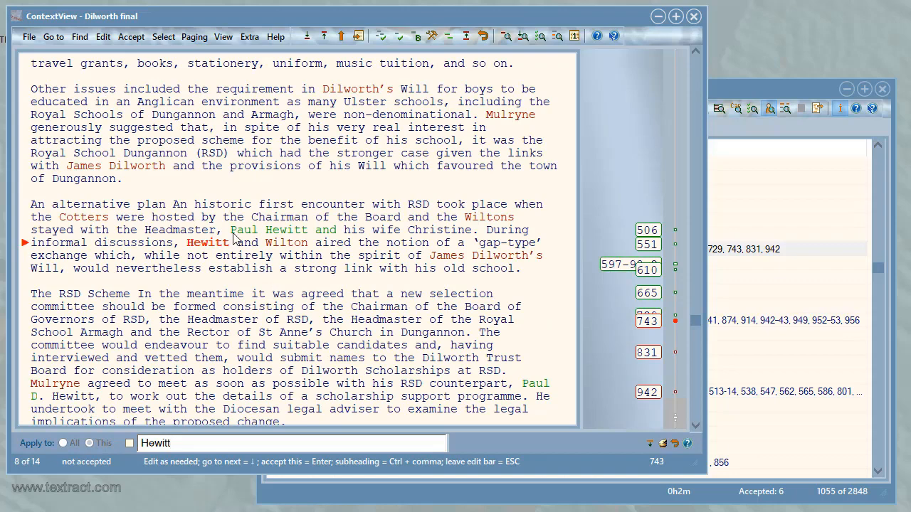
Select the headmaster's first name in the page 743 text and apply it as a subheading to this surname occurrence
left_click(103, 37)
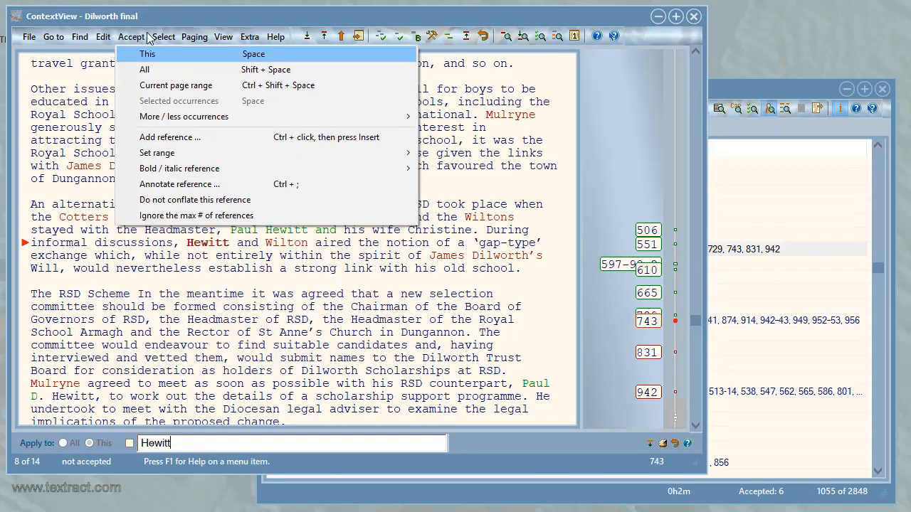
mouse_move(191, 71)
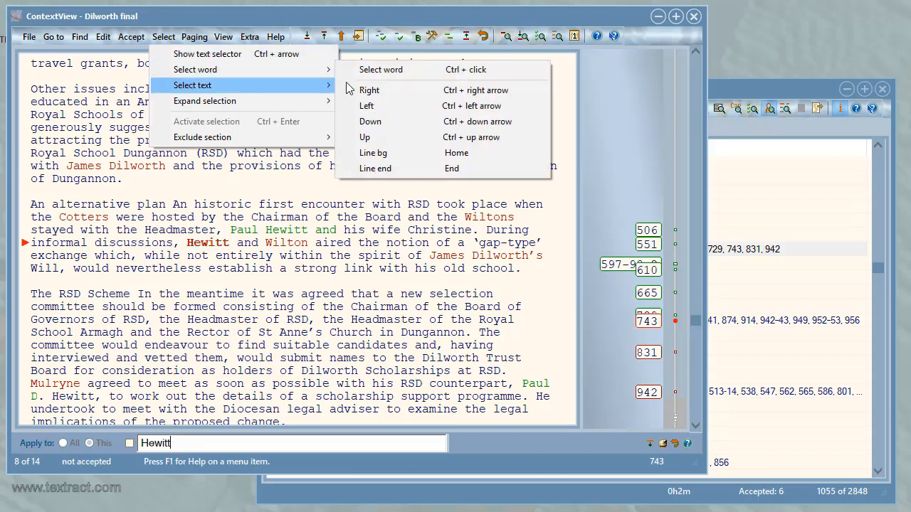
left_click(466, 140)
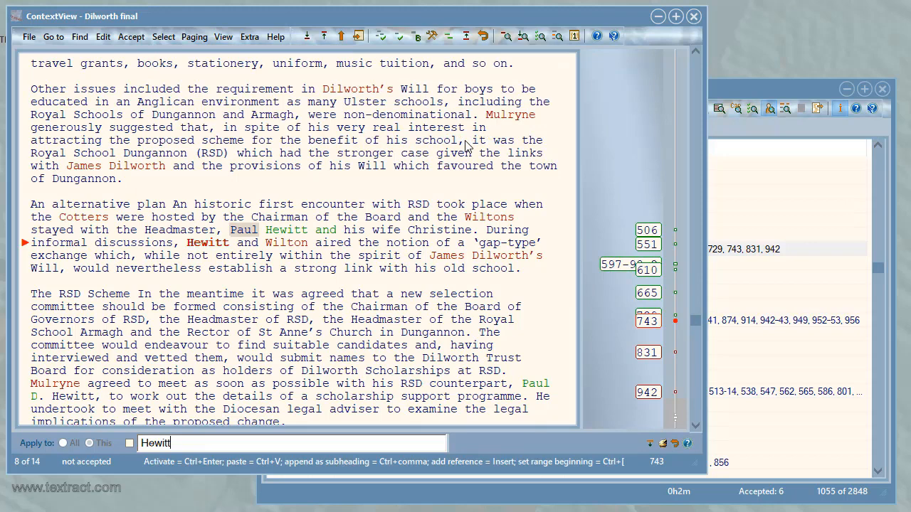
key("ctrl+comma")
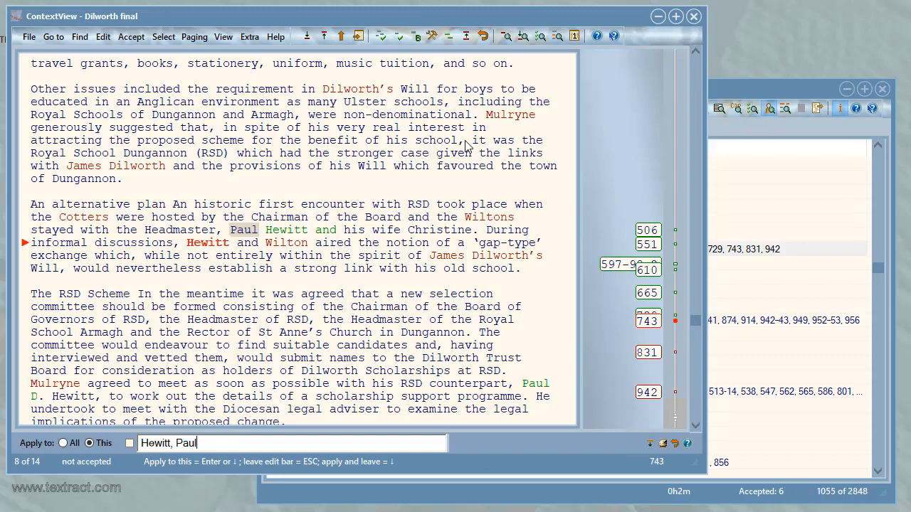
key("Return")
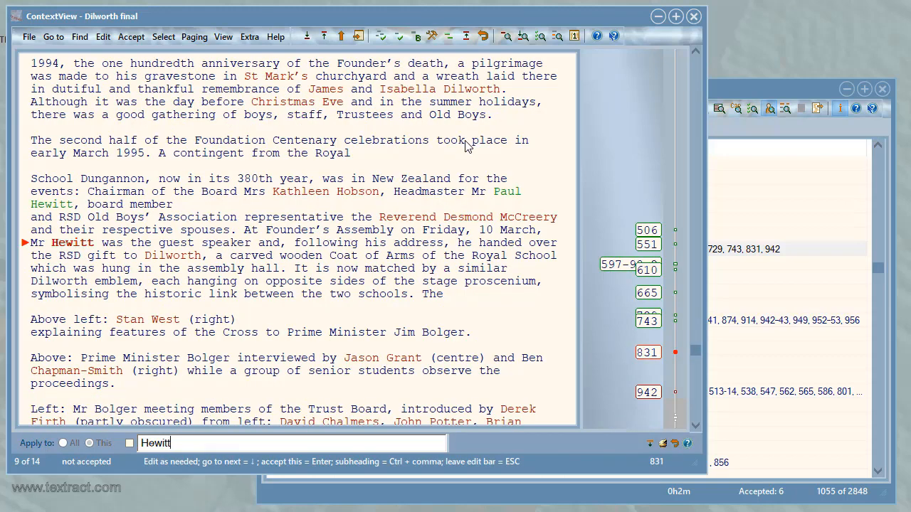
Add the headmaster's first name to the surname occurrences on pages 831 and 942 individually, and return to the index entry list
type(", Paul")
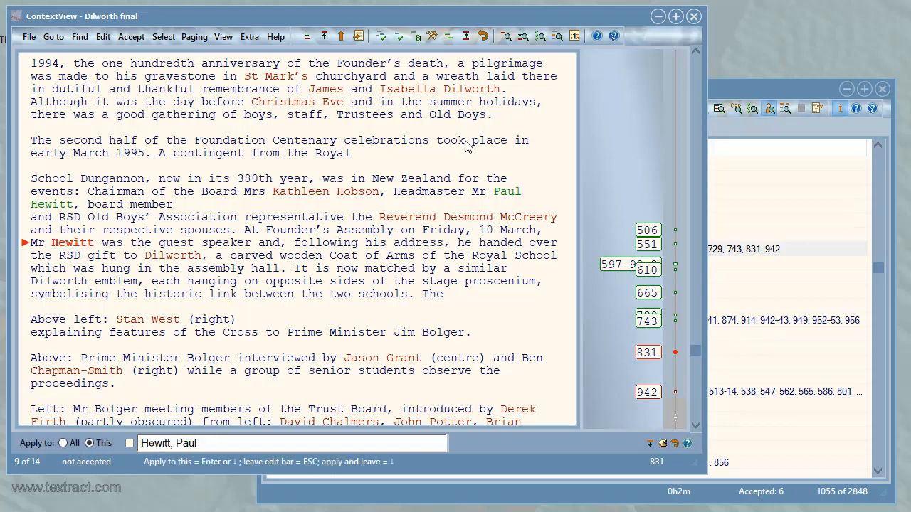
key("Return")
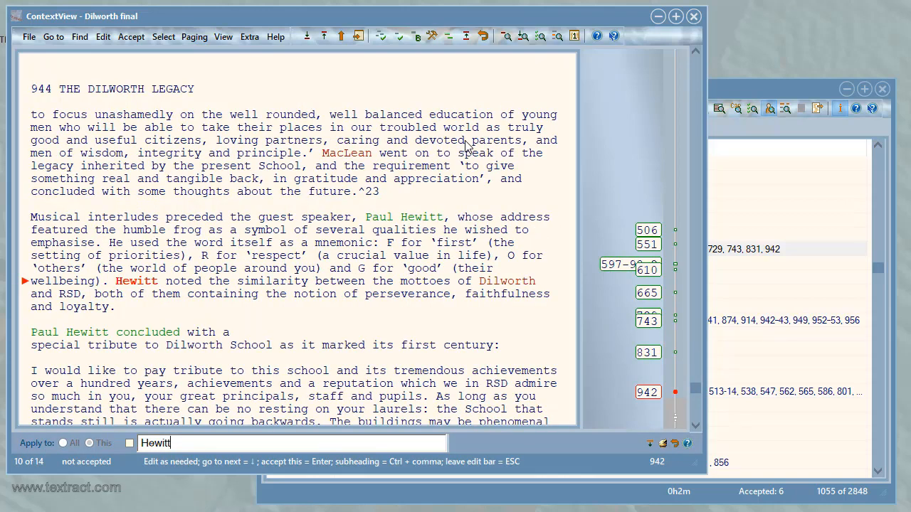
type(", Paul")
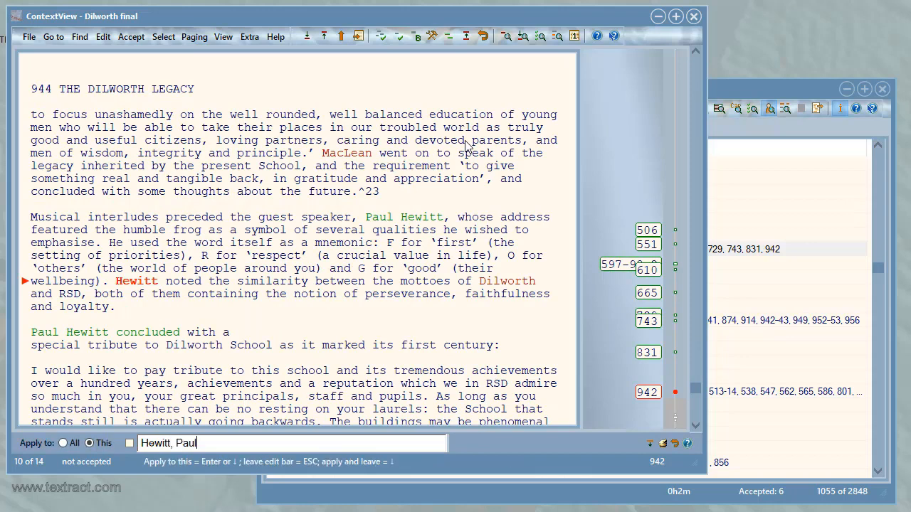
key("Return")
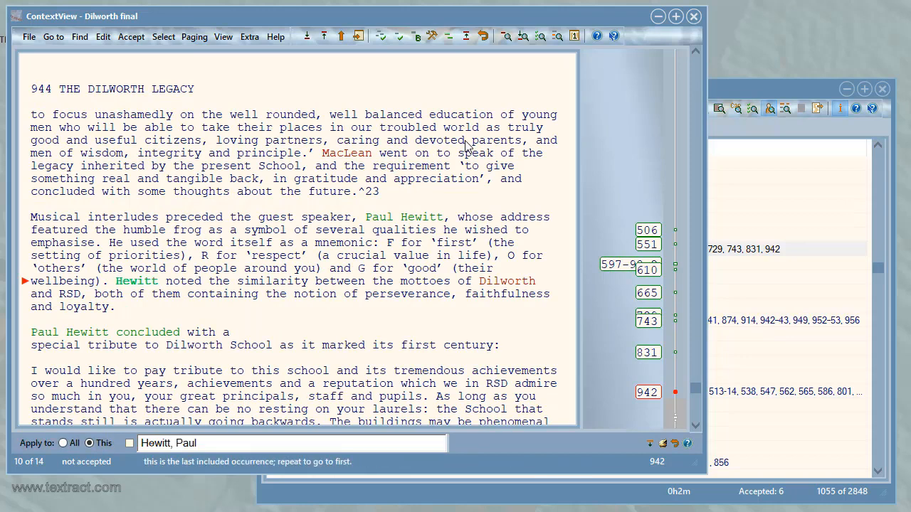
key("Return")
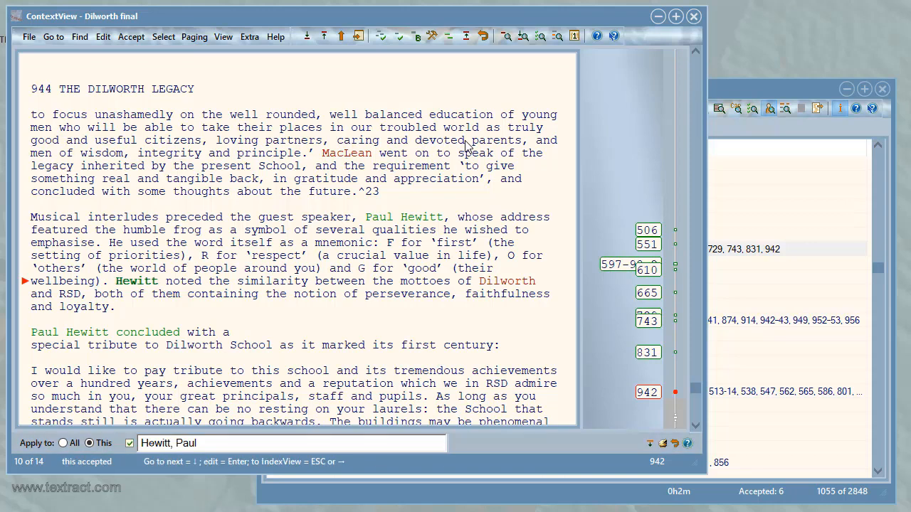
key("Escape")
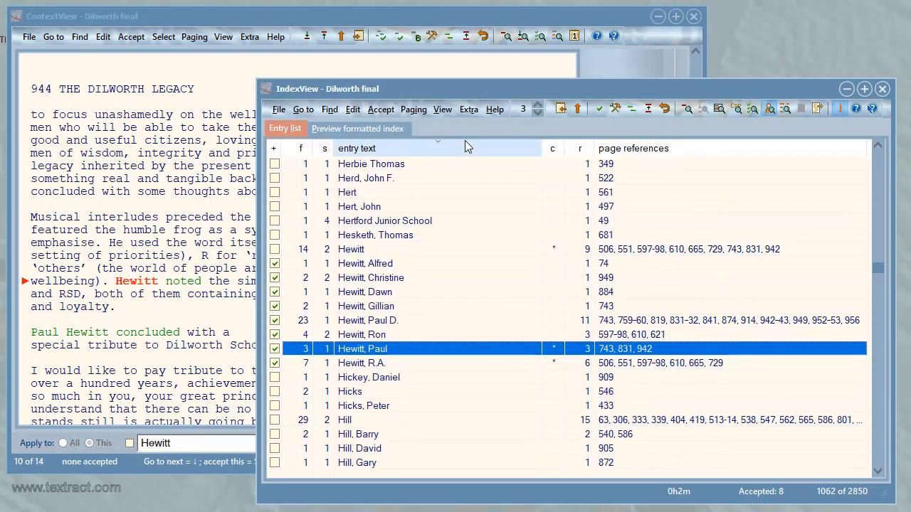
Filter the index with KeyView to list all entries containing the current surname
left_click(330, 111)
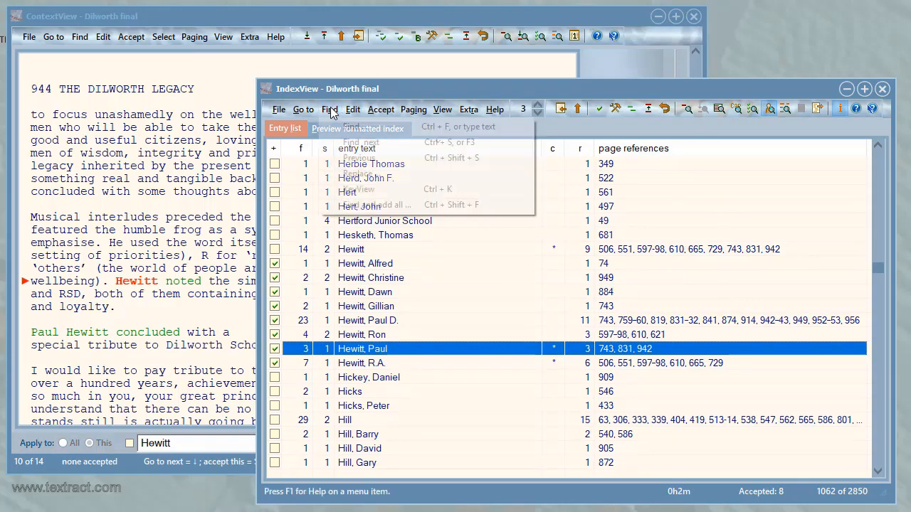
left_click(386, 190)
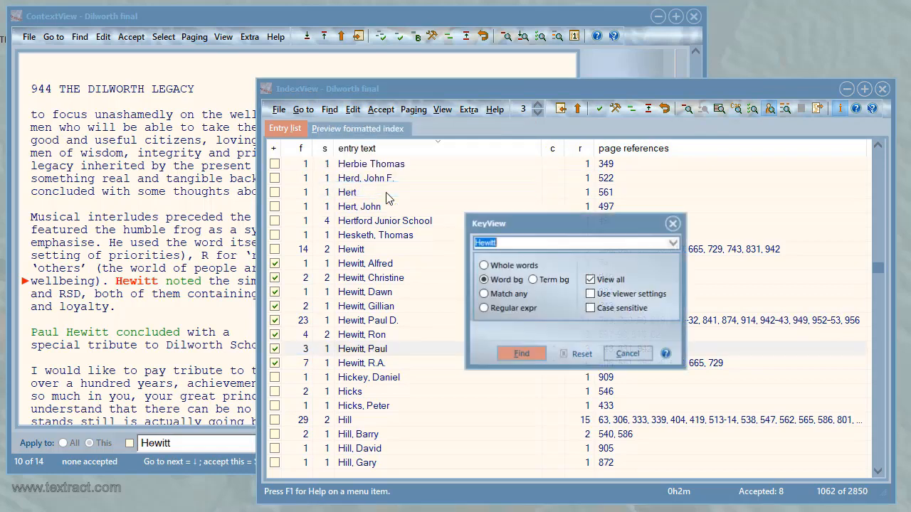
left_click(523, 353)
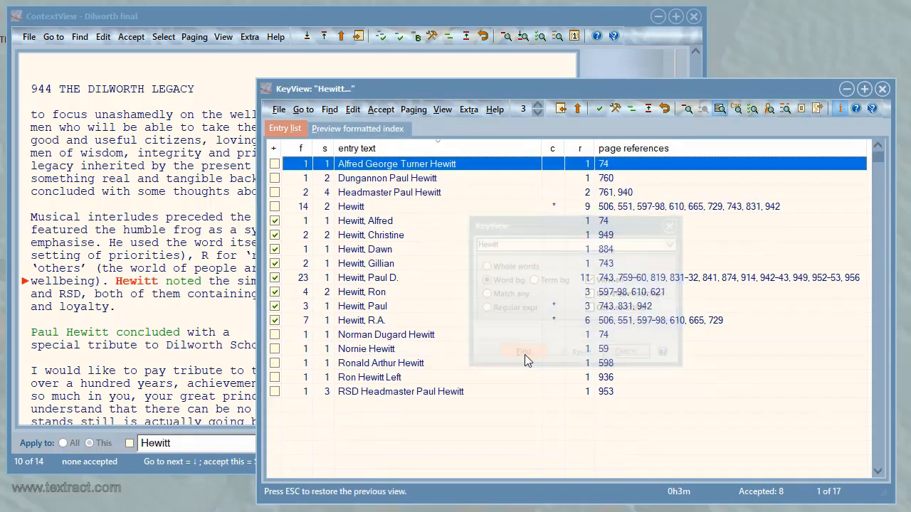
Rotate the first listed full-name entry for page 74 so the surname leads, and accept it
left_click(351, 109)
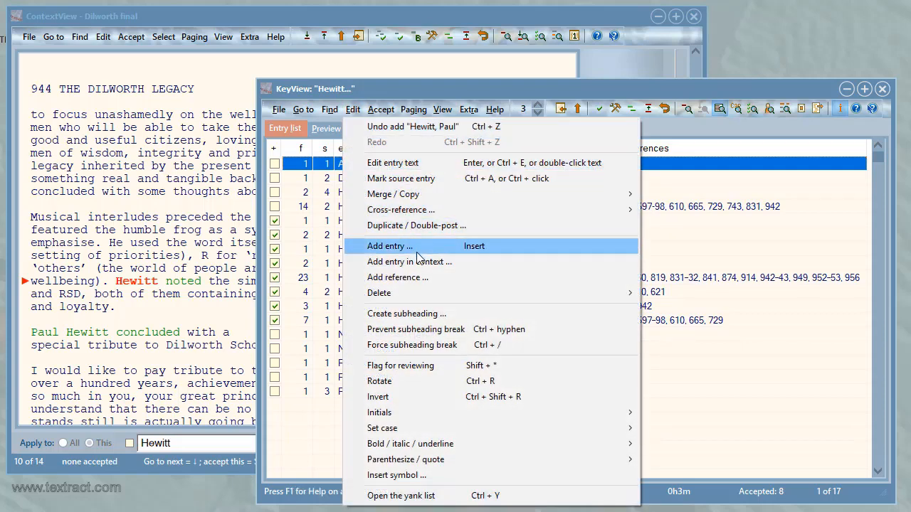
left_click(409, 380)
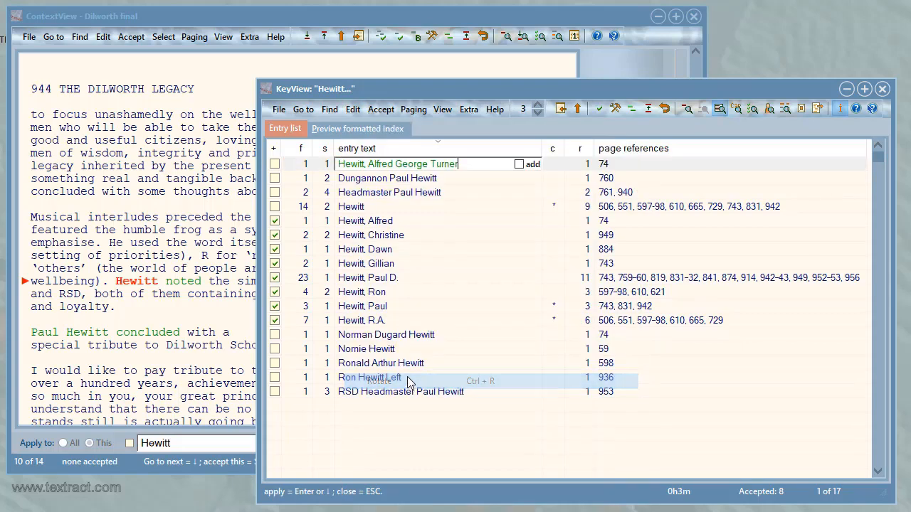
key("Return")
Merge the entries beginning with "Dungannon" and "Headmaster" into the headmaster's entry with the middle initial
left_click(466, 184)
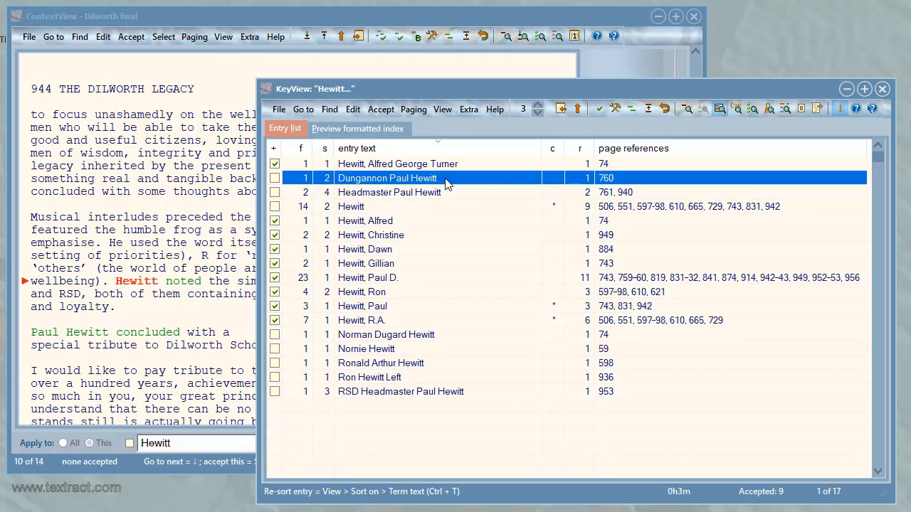
left_click_drag(445, 183, 444, 277)
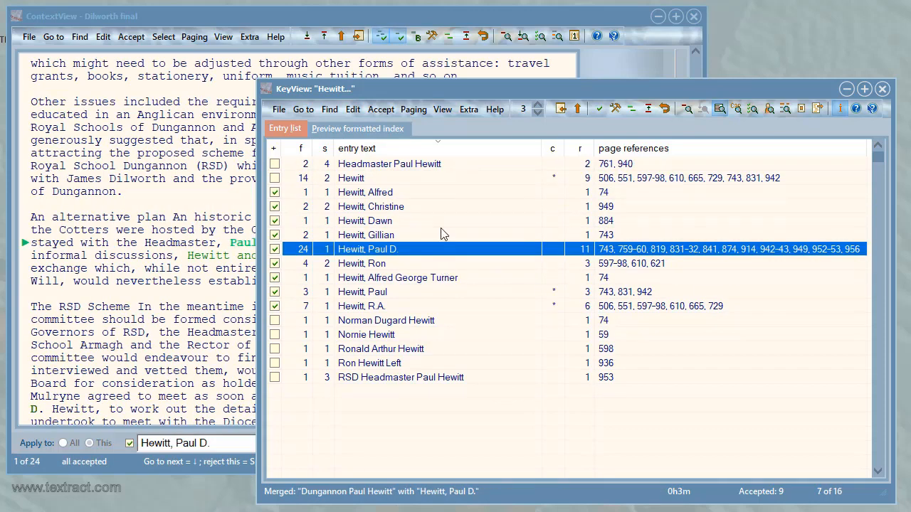
left_click(432, 165)
left_click_drag(427, 166, 416, 250)
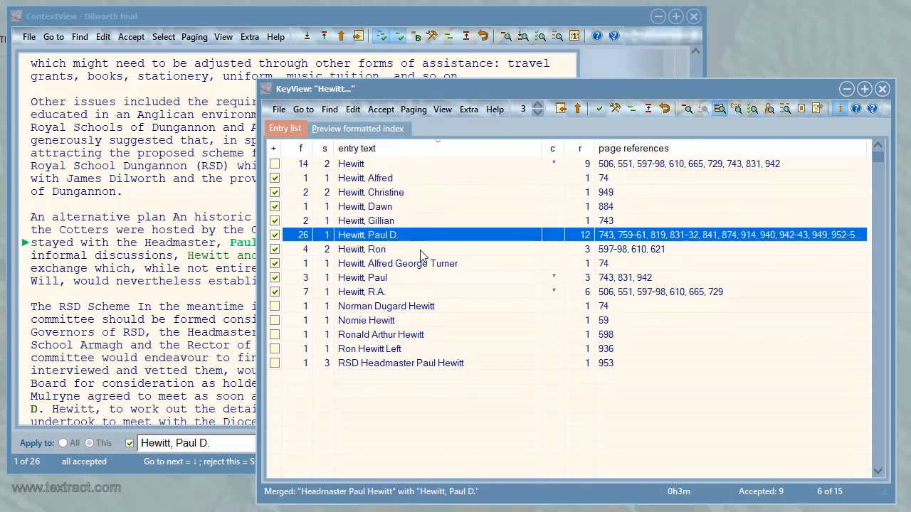
Put the surname first in the unaccepted full-name entries for pages 74, 59 and 598, and accept each
left_click(422, 308)
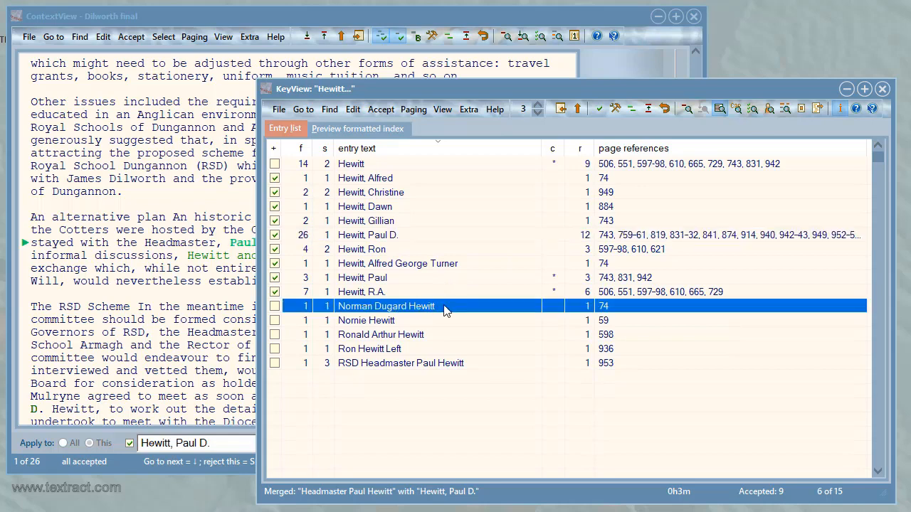
double_click(444, 306)
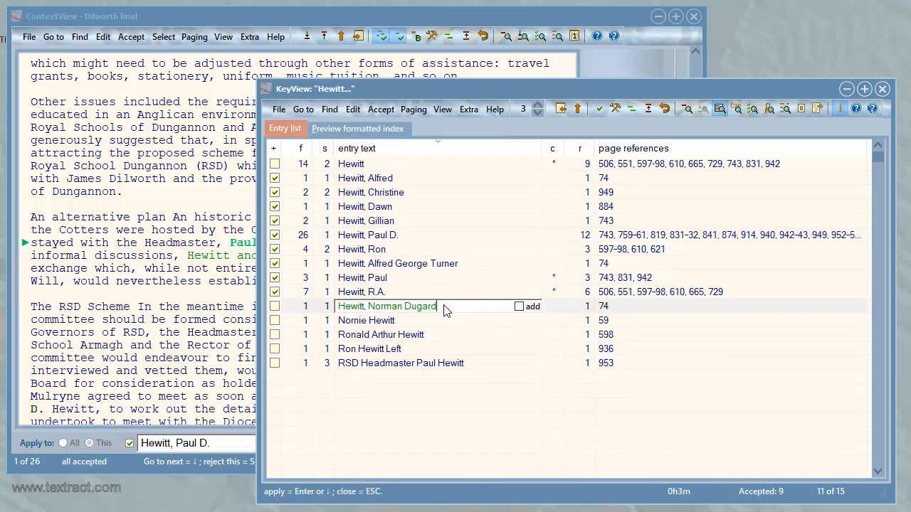
key("Return")
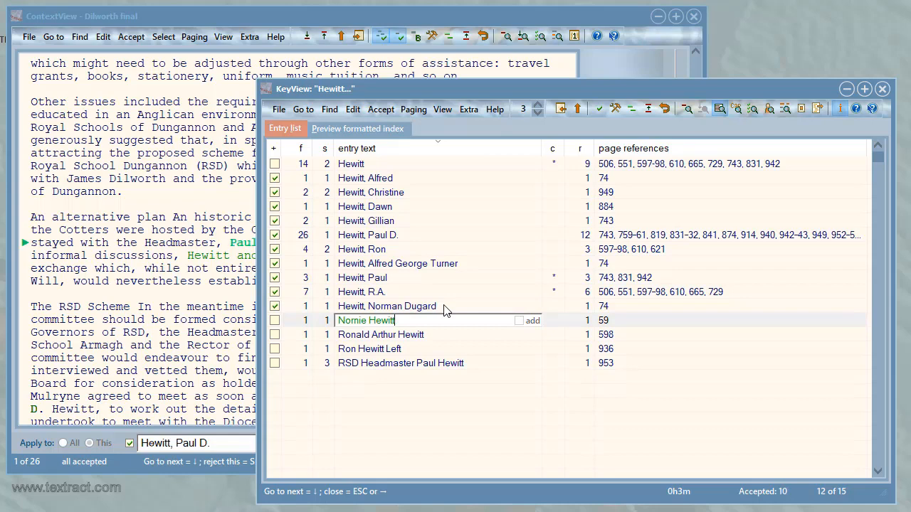
key("ctrl+i")
key("Return")
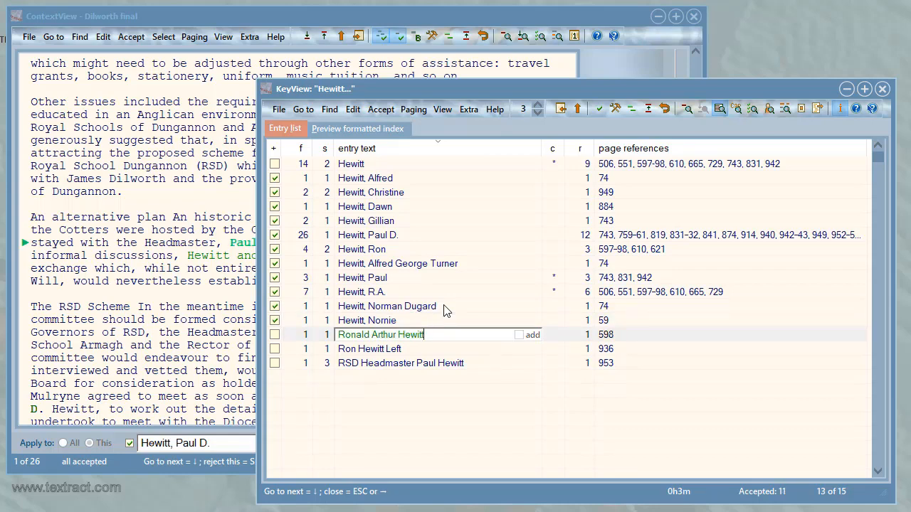
key("ctrl+i")
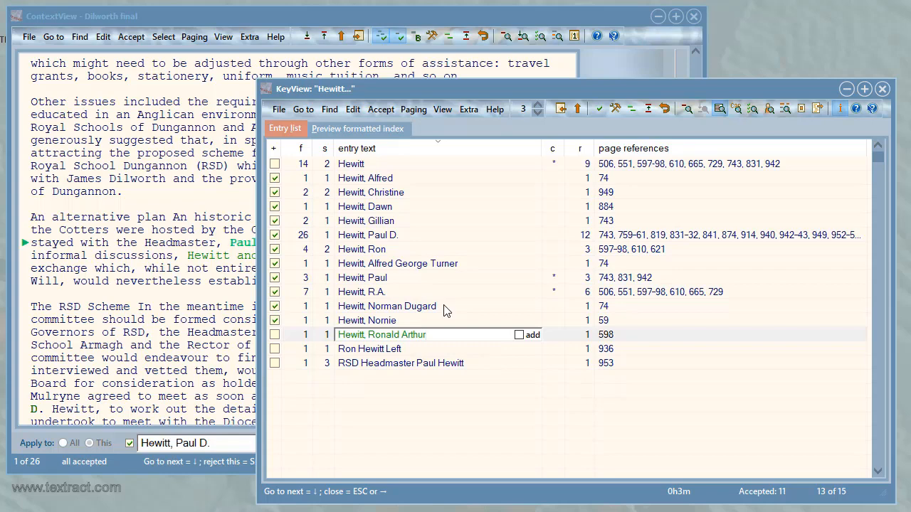
key("Return")
Remove the stray word "Left" from the page 936 name entry, put its surname first and accept it
key("ctrl+shift+Left")
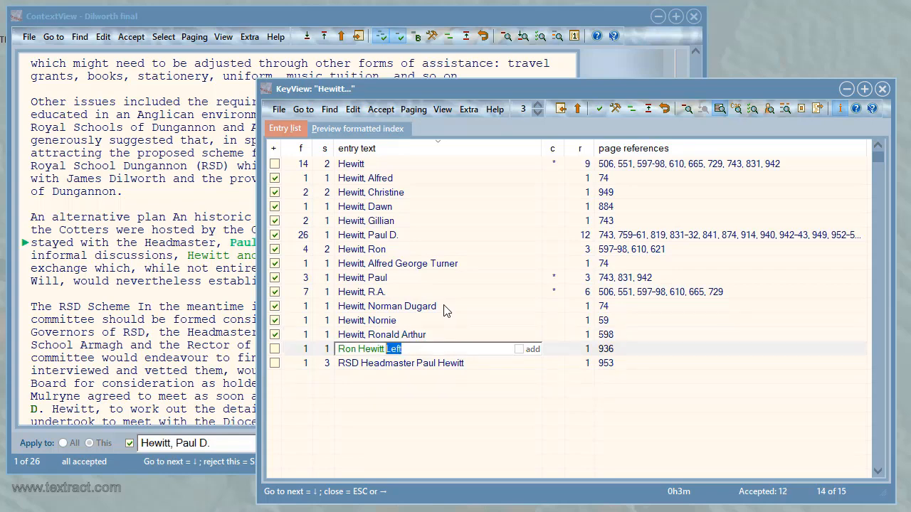
key("BackSpace")
key("BackSpace")
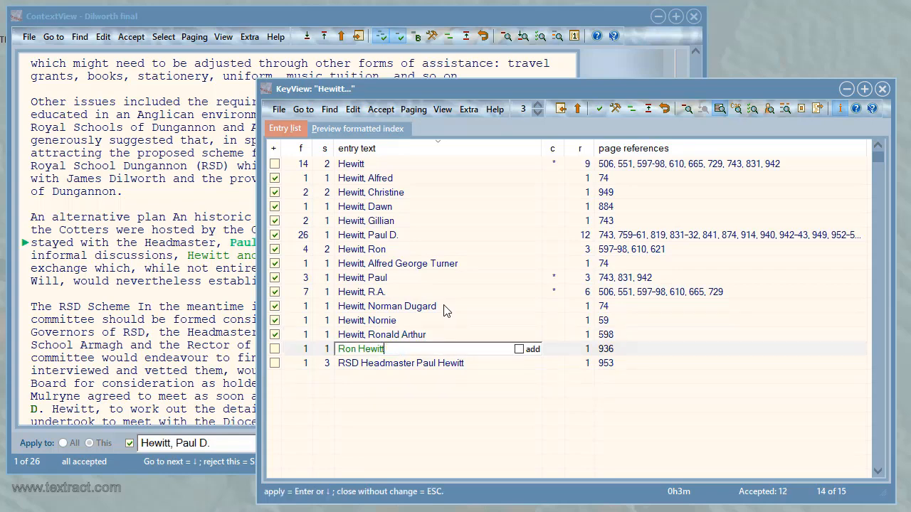
key("ctrl+i")
key("Return")
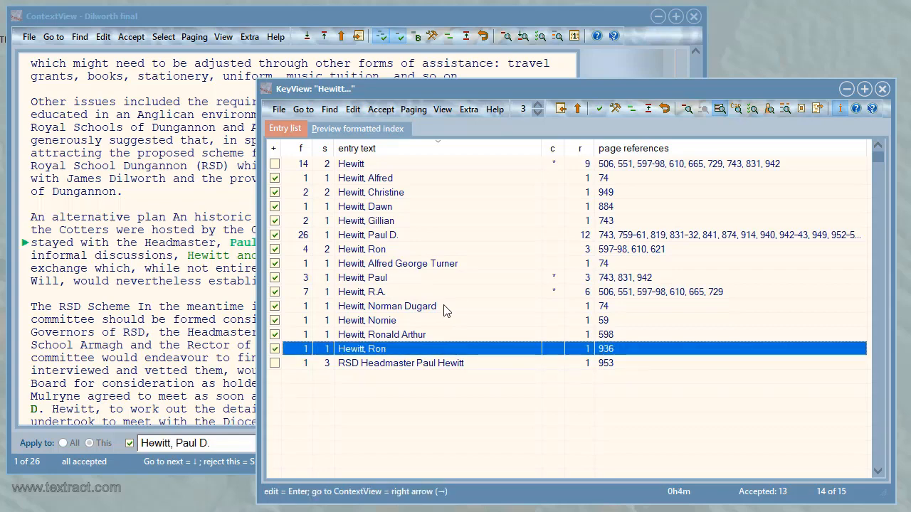
Merge the "RSD Headmaster" entry and the headmaster's entry without a middle initial into his entry with the initial
left_click(383, 366)
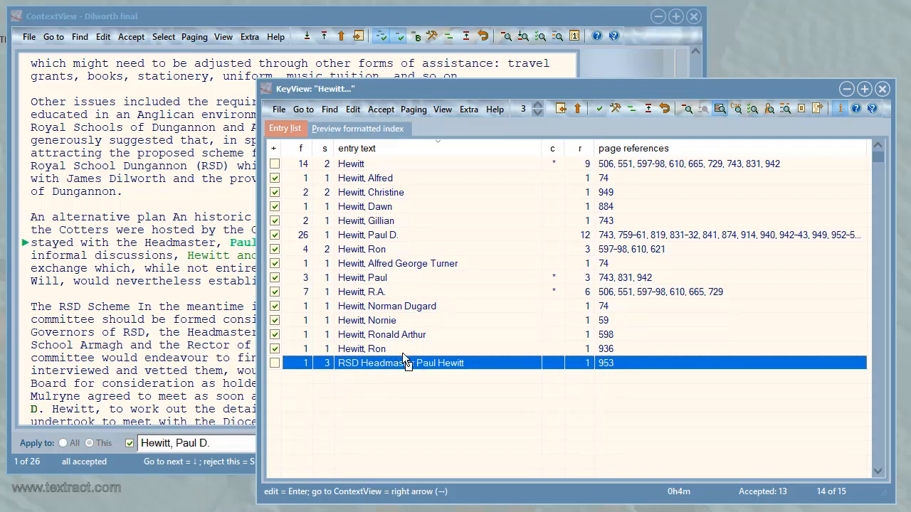
left_click_drag(403, 356, 442, 237)
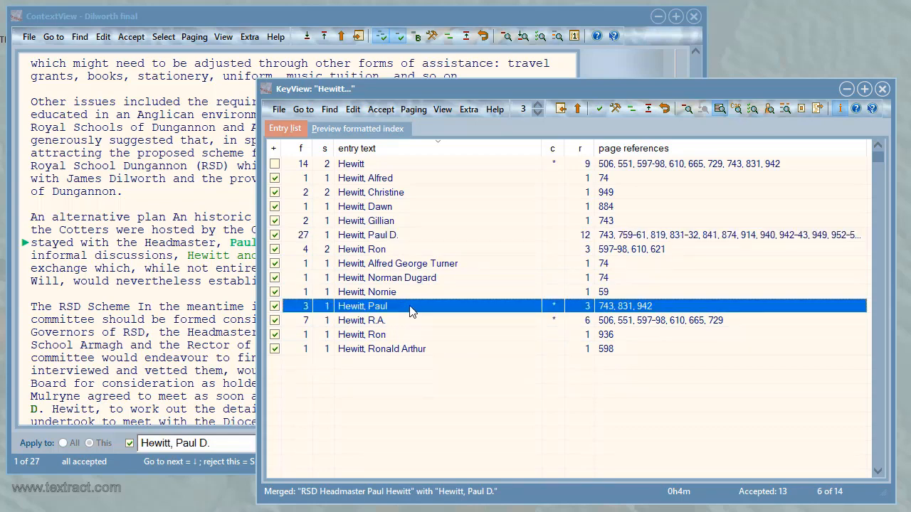
left_click_drag(420, 311, 432, 237)
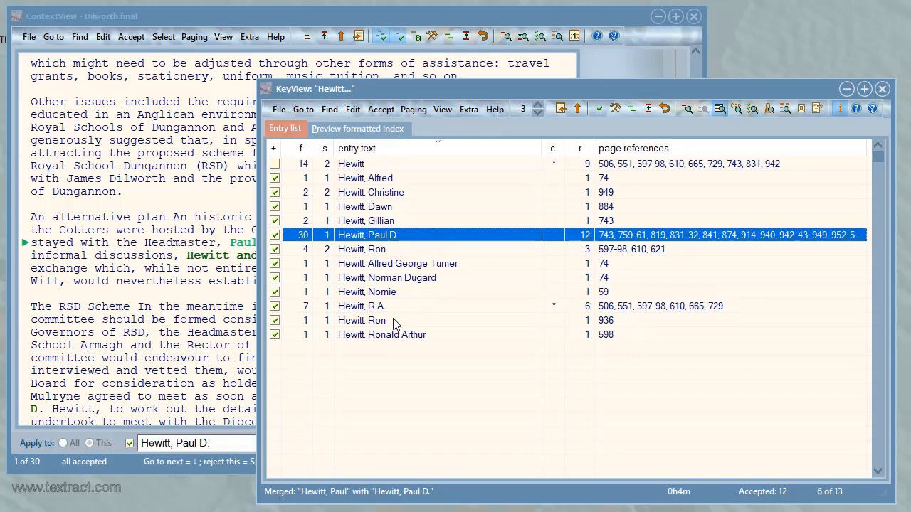
Merge the remaining shortened and initials-only variants into the matching full-name entries for pages 74 and 598
mouse_move(393, 320)
left_mouse_down()
mouse_move(400, 338)
mouse_move(394, 310)
mouse_move(395, 317)
left_mouse_up()
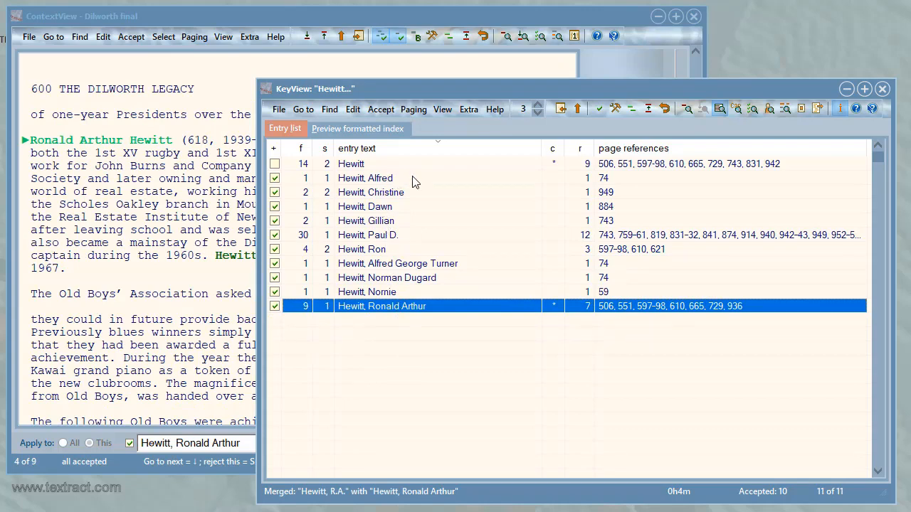
left_click_drag(415, 183, 435, 263)
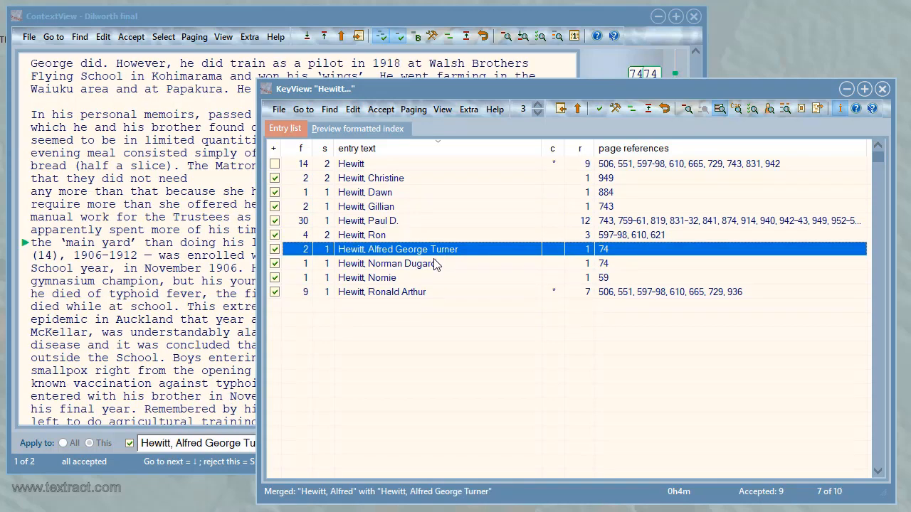
left_click(394, 236)
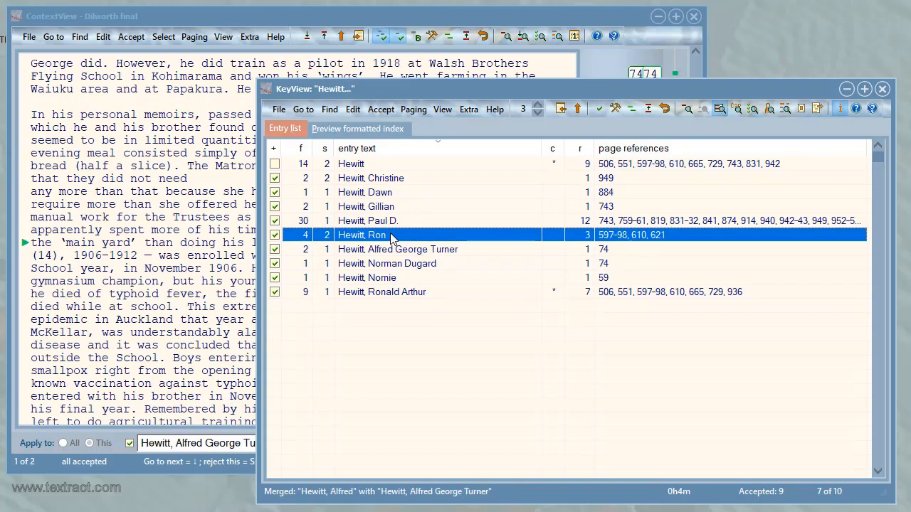
left_click_drag(393, 236, 429, 291)
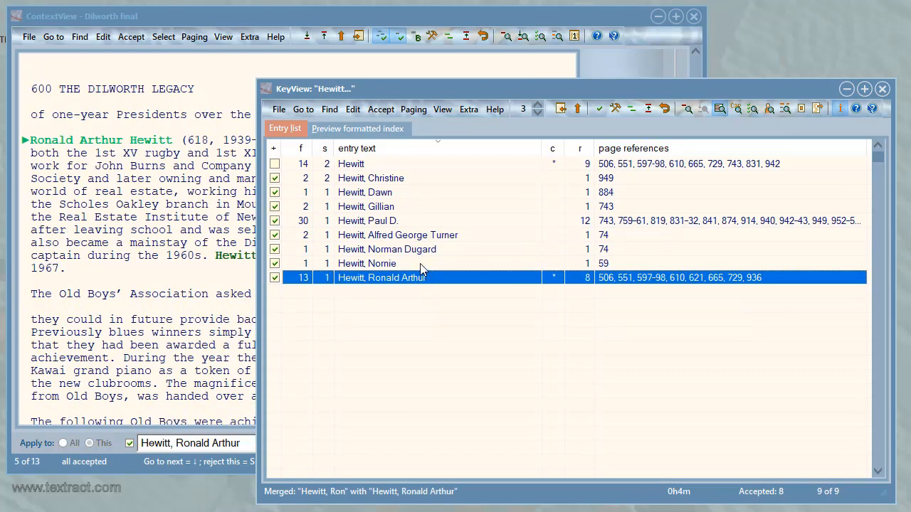
Preview the formatted index for the filtered surname entries
left_click(351, 129)
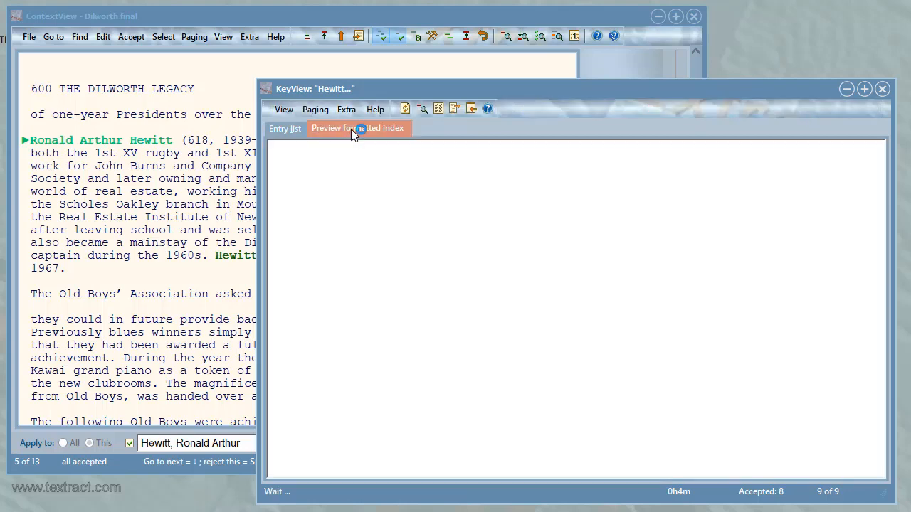